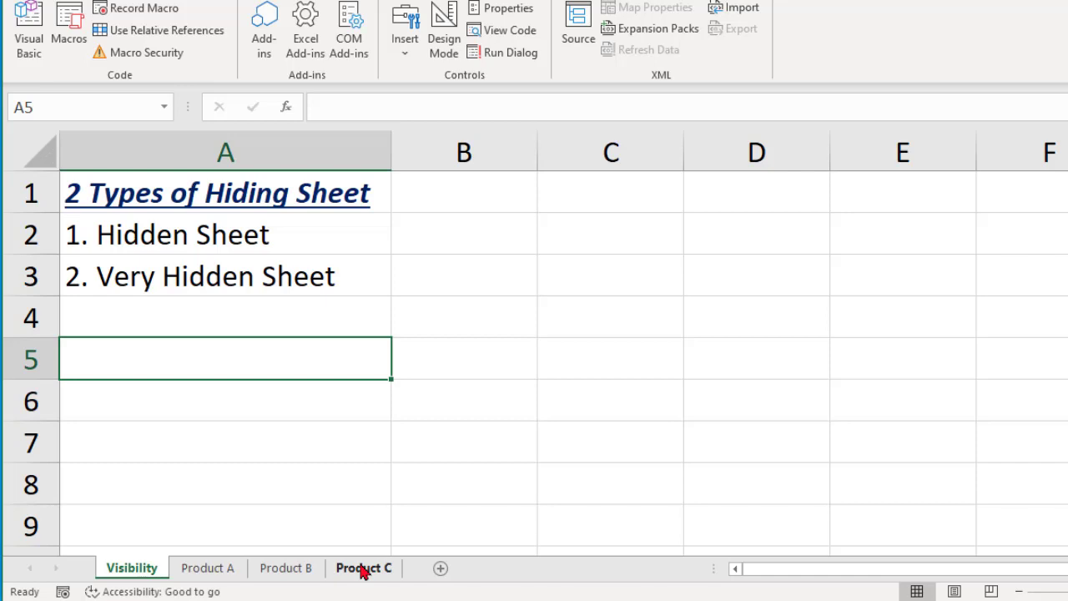
Hide the Product C sheet from its tab menu, then return to the Visibility sheet
{"action": "left_click", "coordinate": [364, 569]}
{"action": "right_click", "coordinate": [364, 569]}
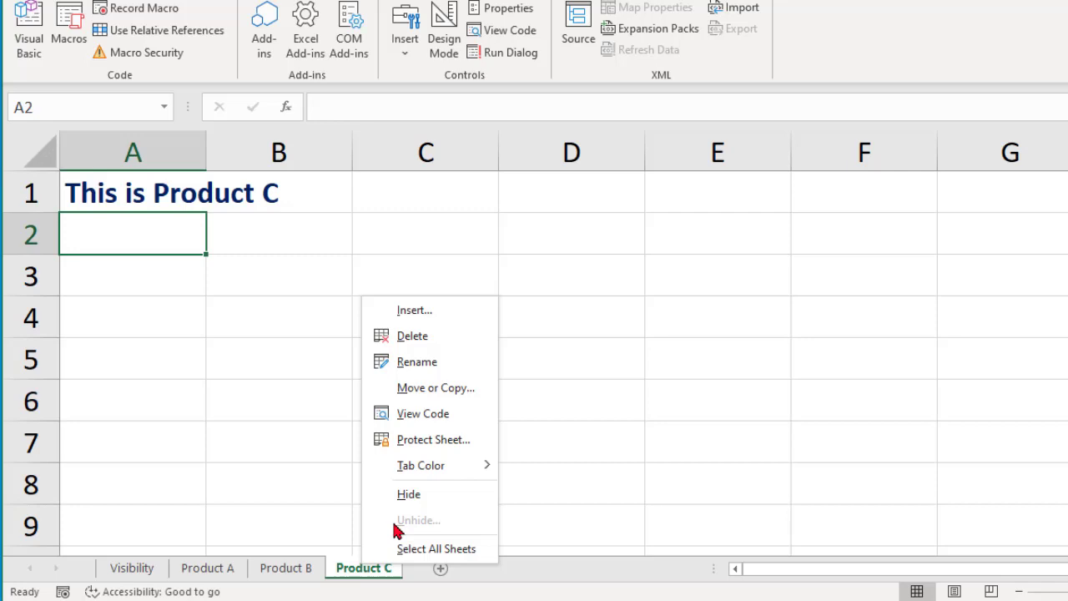
{"action": "left_click", "coordinate": [433, 499]}
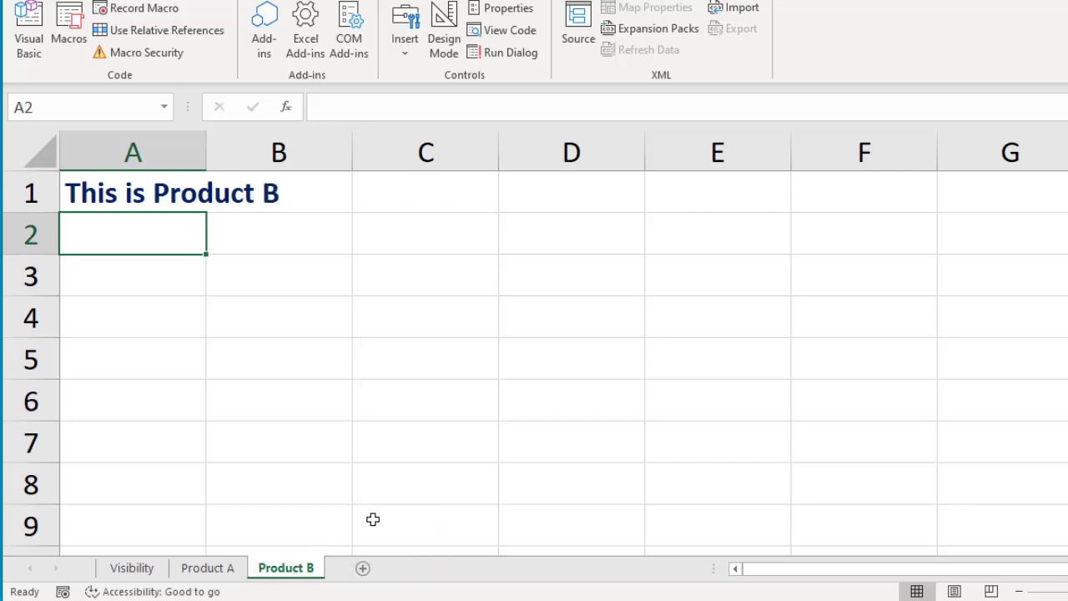
{"action": "left_click", "coordinate": [143, 574]}
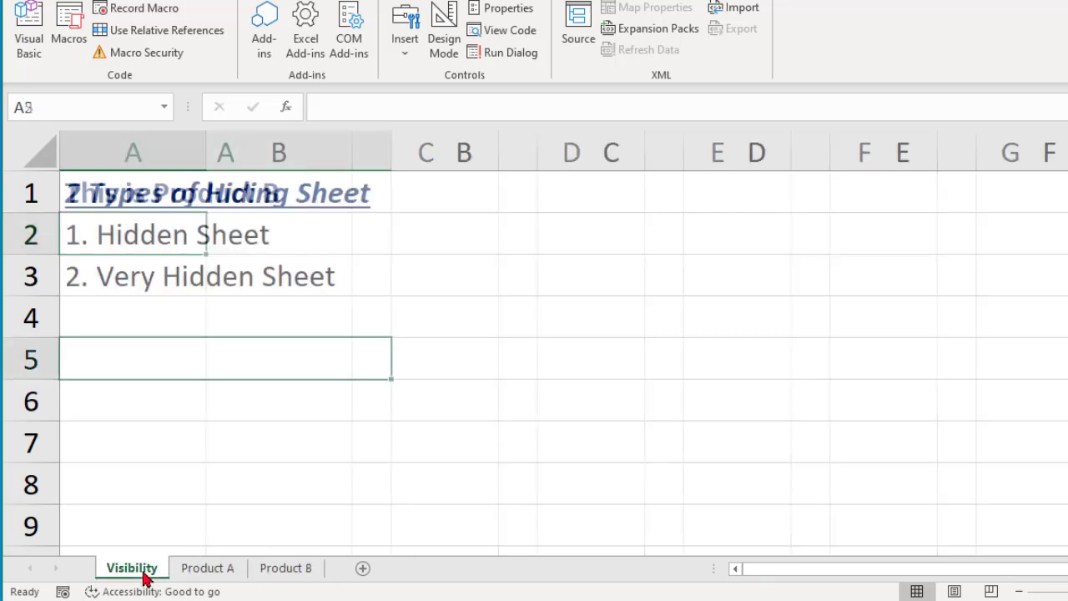
Unhide Product C through the Unhide list so its tab reappears
{"action": "left_click", "coordinate": [219, 571]}
{"action": "right_click", "coordinate": [220, 570]}
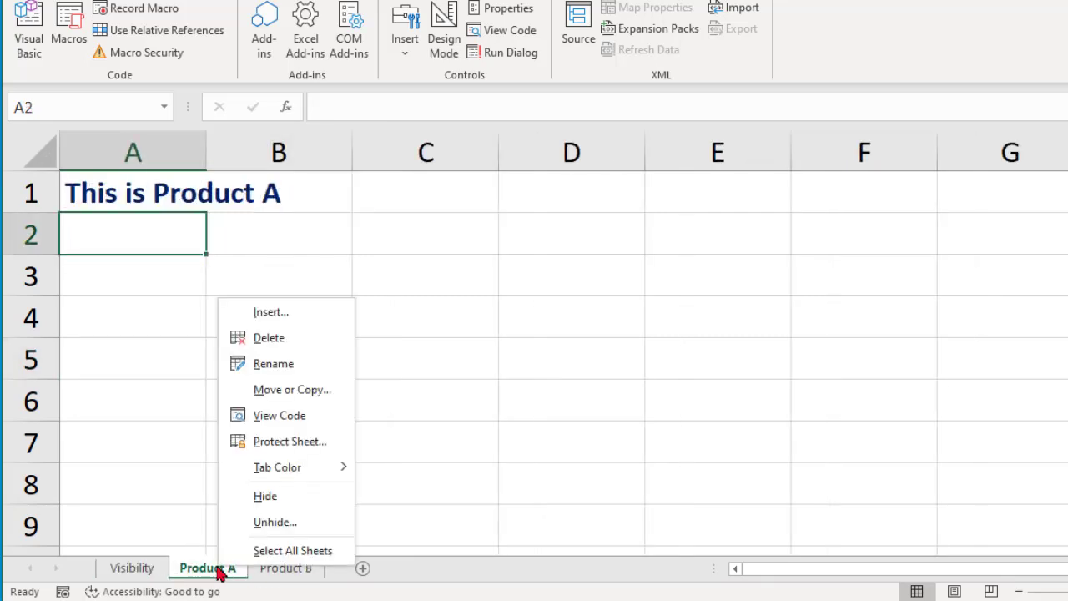
{"action": "left_click", "coordinate": [257, 521]}
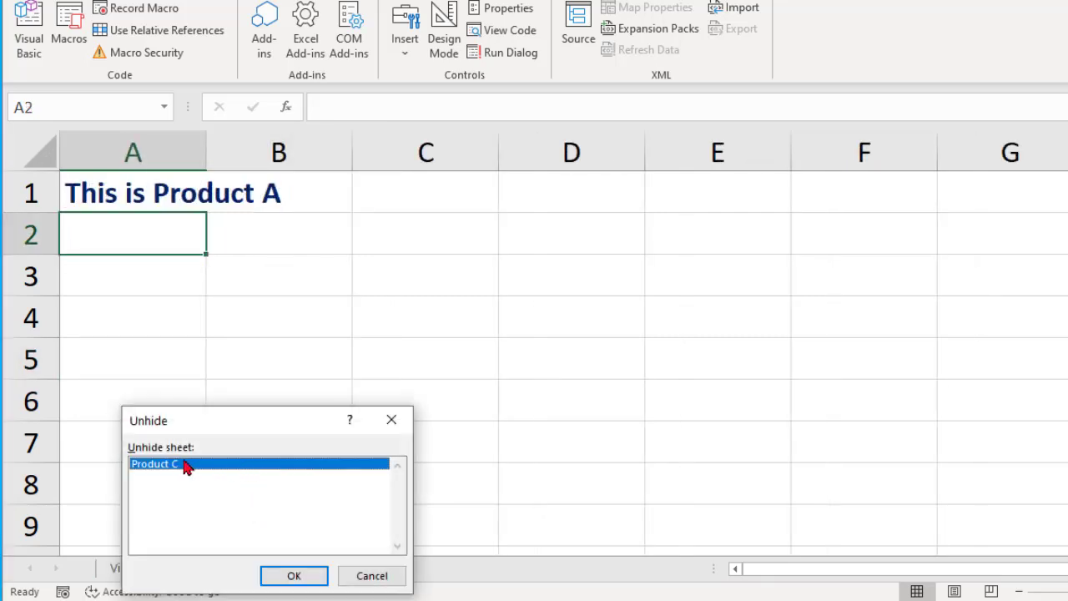
{"action": "left_click_drag", "start_coordinate": [222, 421], "coordinate": [333, 303]}
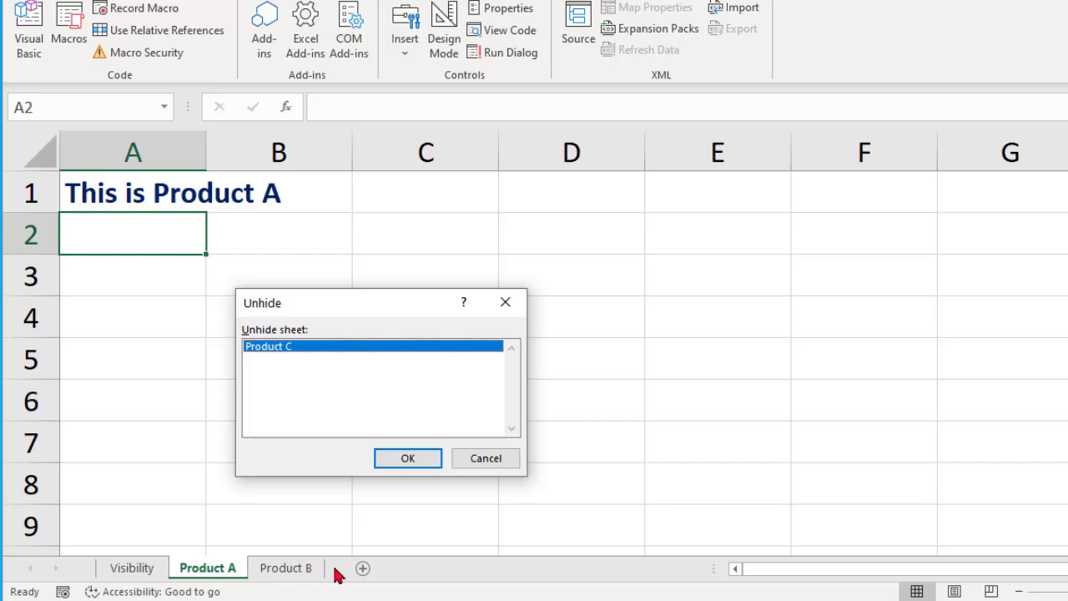
{"action": "left_click", "coordinate": [408, 459]}
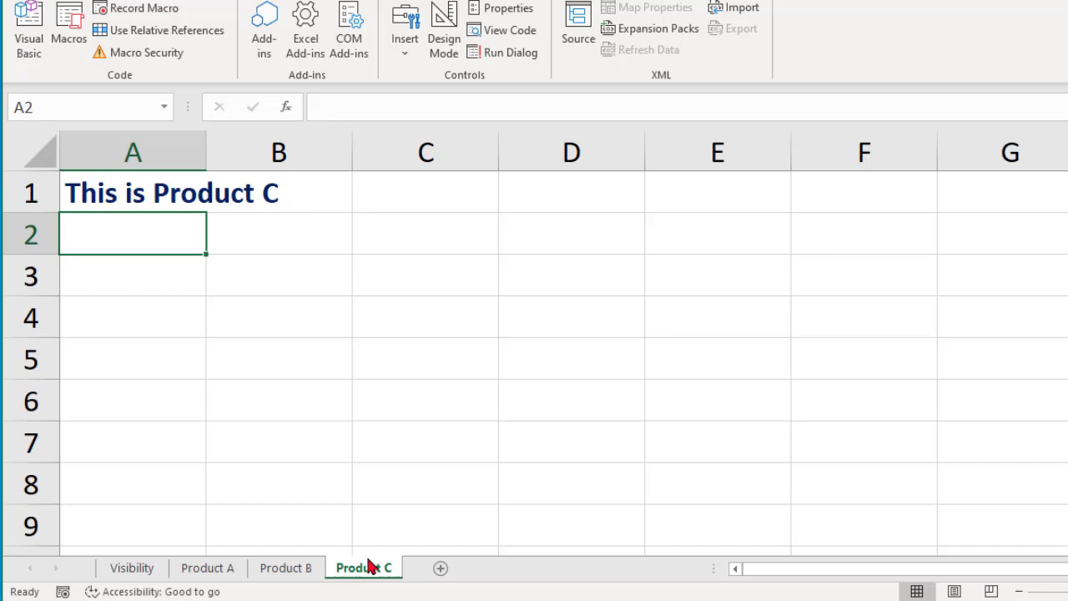
Hide the Visibility sheet
{"action": "left_click", "coordinate": [136, 572]}
{"action": "right_click", "coordinate": [139, 574]}
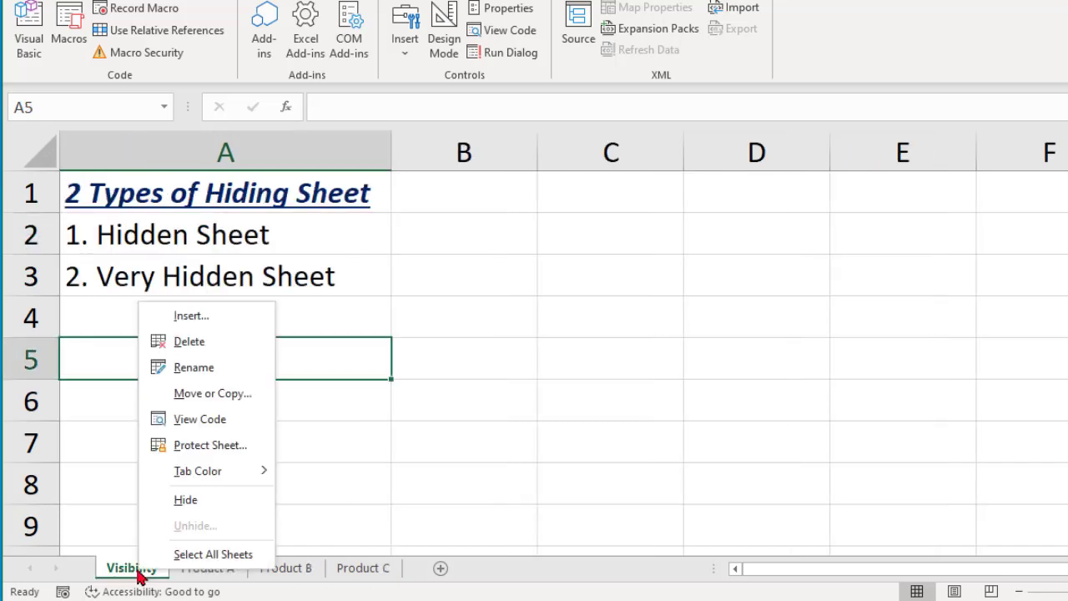
{"action": "left_click", "coordinate": [192, 503]}
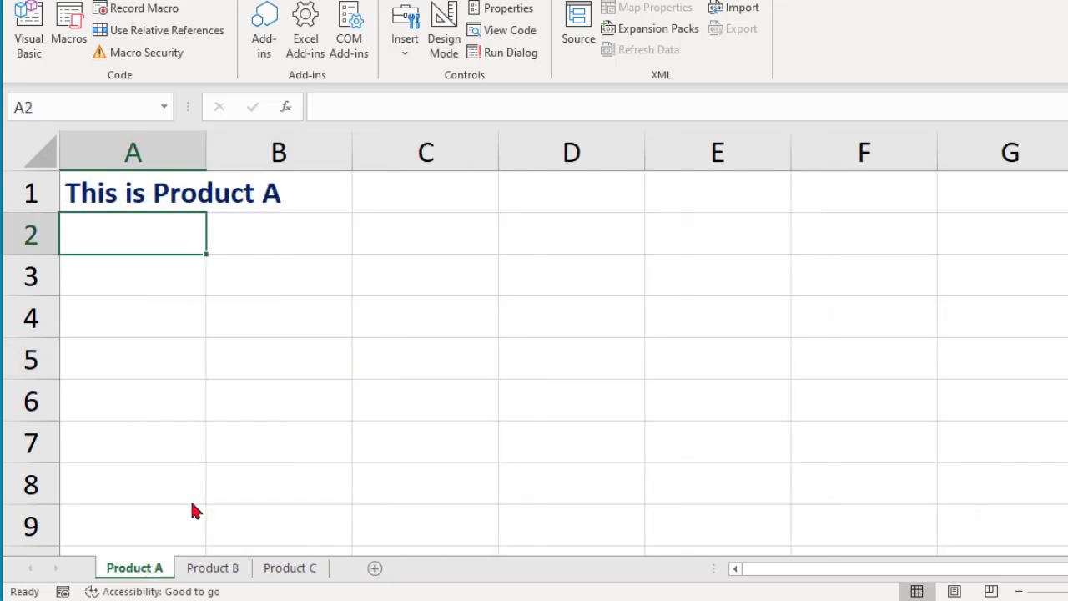
Unhide the Visibility sheet from the Product C tab's Unhide list
{"action": "left_click", "coordinate": [309, 569]}
{"action": "right_click", "coordinate": [309, 569]}
{"action": "left_click", "coordinate": [359, 524]}
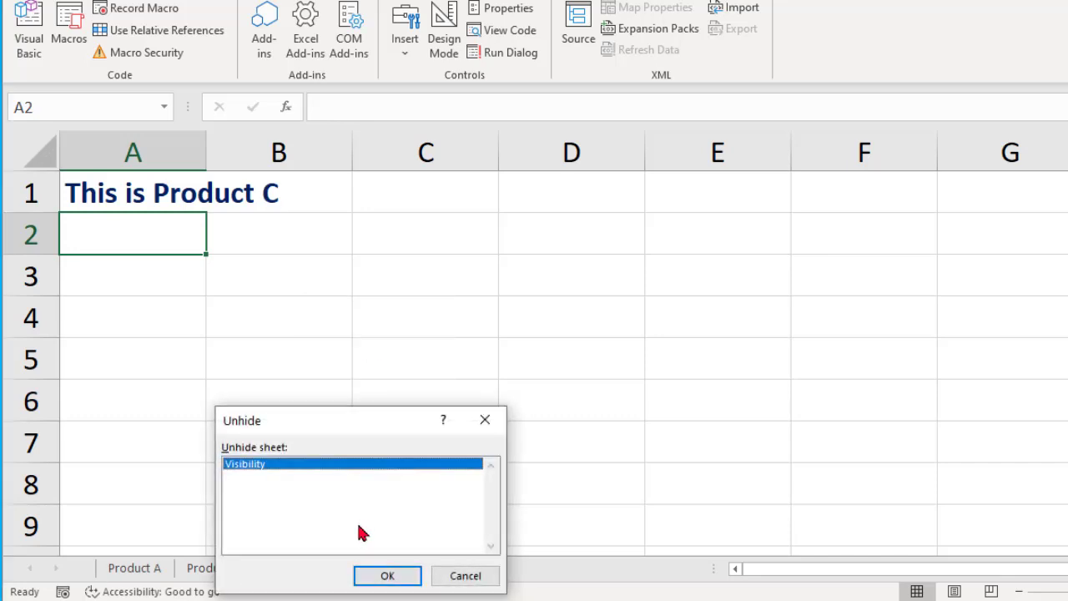
{"action": "left_click", "coordinate": [369, 575]}
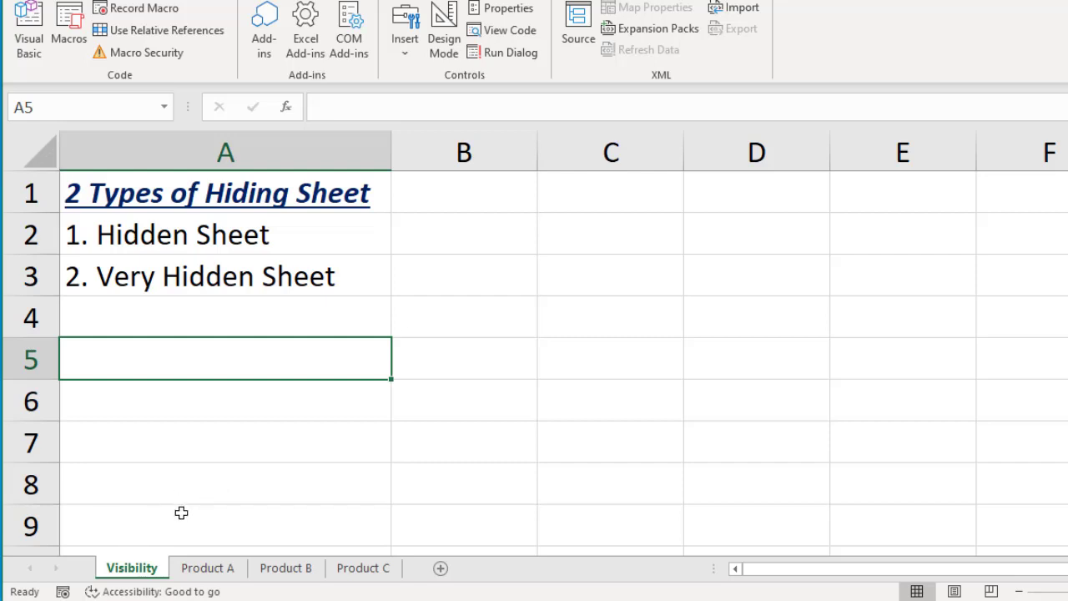
Group Product A with Product B and hide both sheets at once
{"action": "left_click", "coordinate": [218, 564]}
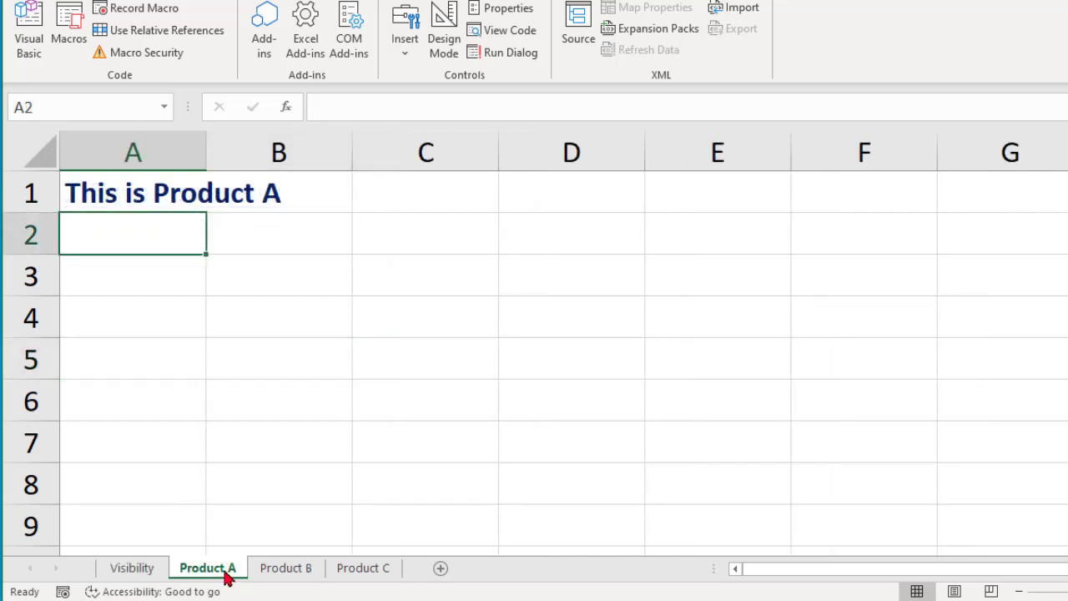
{"action": "left_click", "coordinate": [284, 572], "text": "ctrl"}
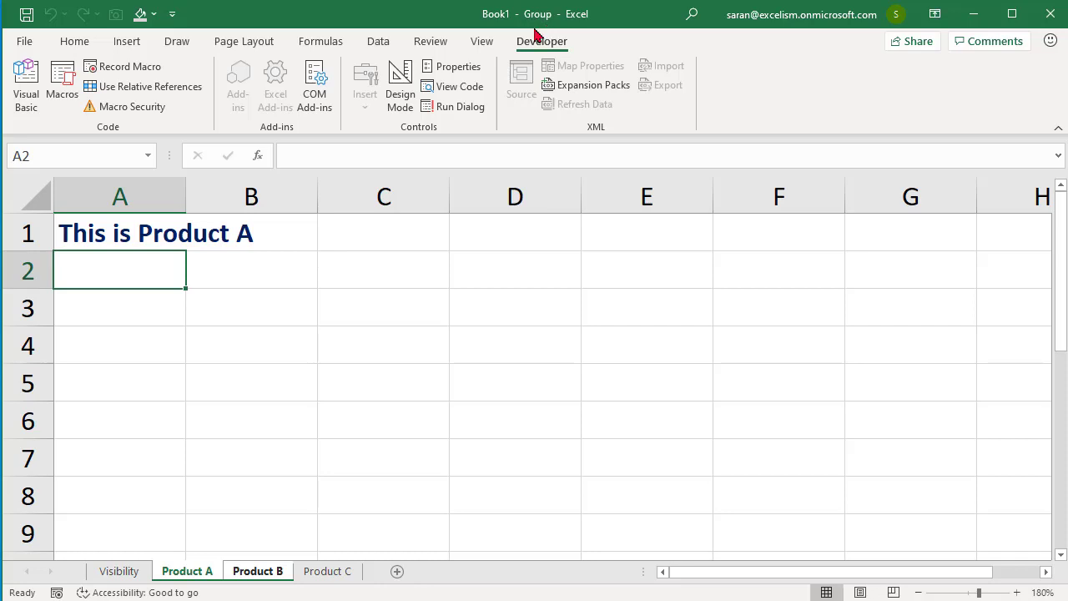
{"action": "right_click", "coordinate": [216, 571]}
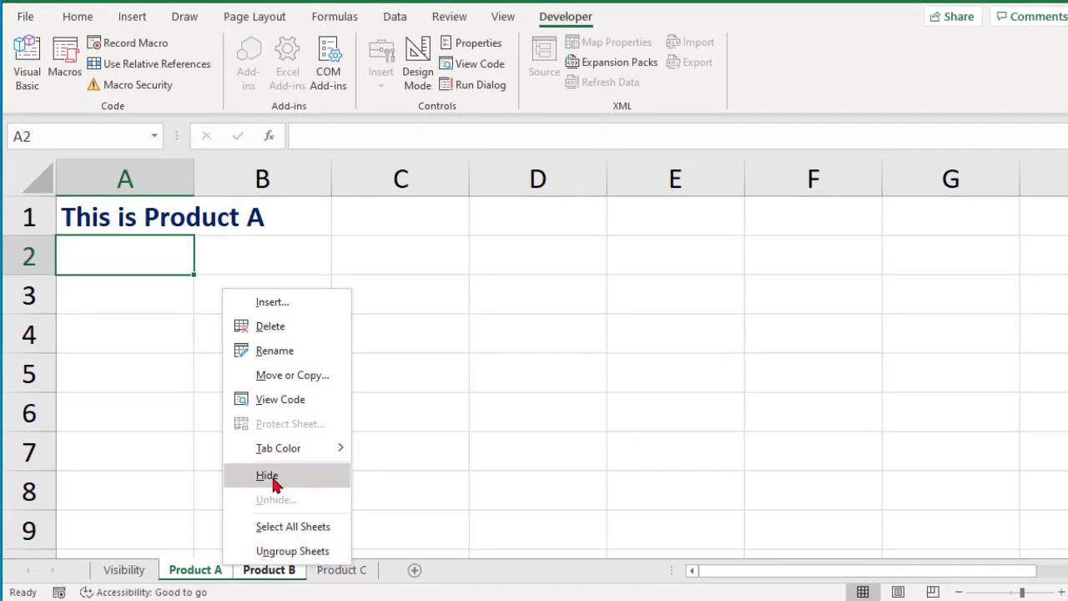
{"action": "left_click", "coordinate": [271, 475]}
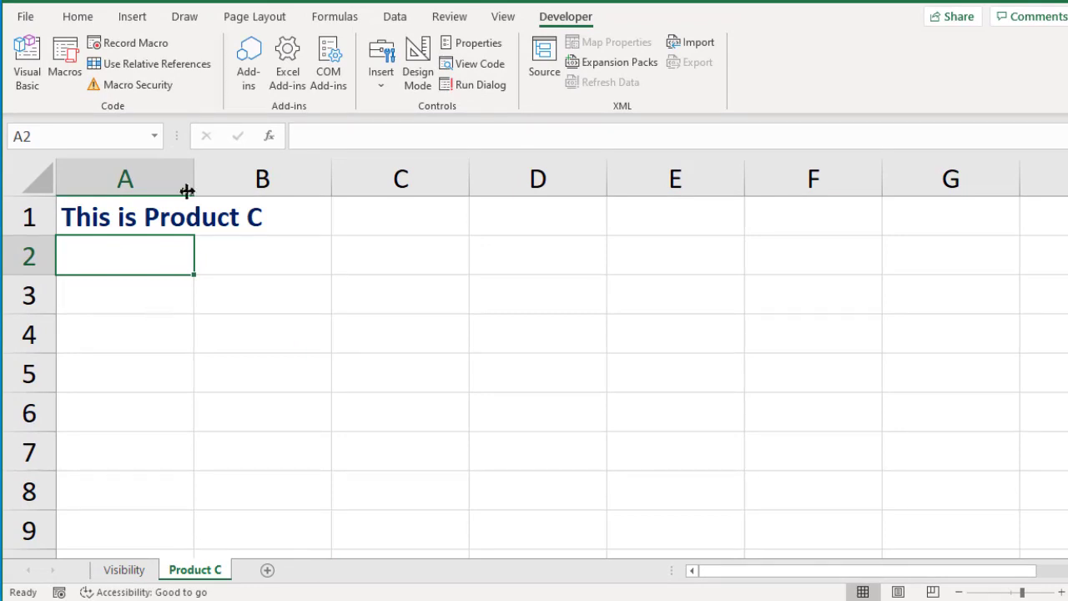
{"action": "left_click", "coordinate": [77, 16]}
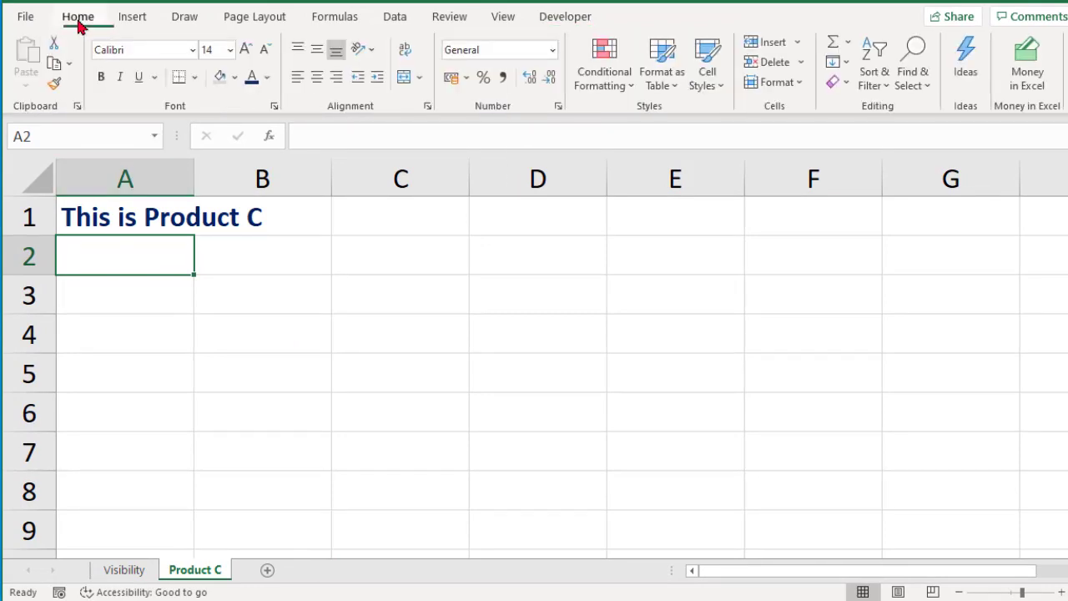
Unhide Product A via Format > Hide & Unhide > Unhide Sheet
{"action": "left_click", "coordinate": [790, 86]}
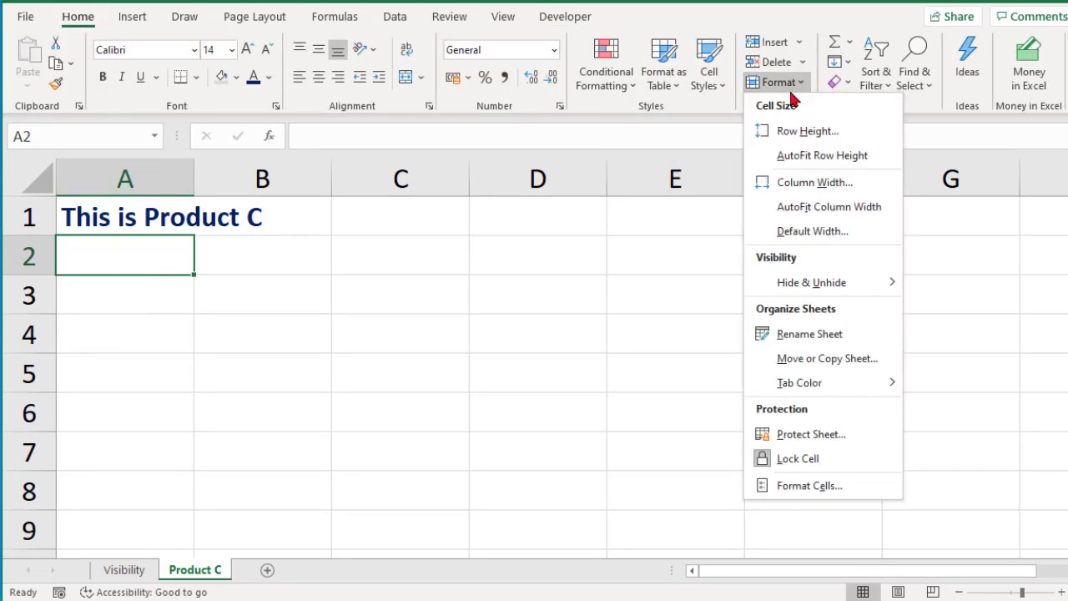
{"action": "mouse_move", "coordinate": [835, 286]}
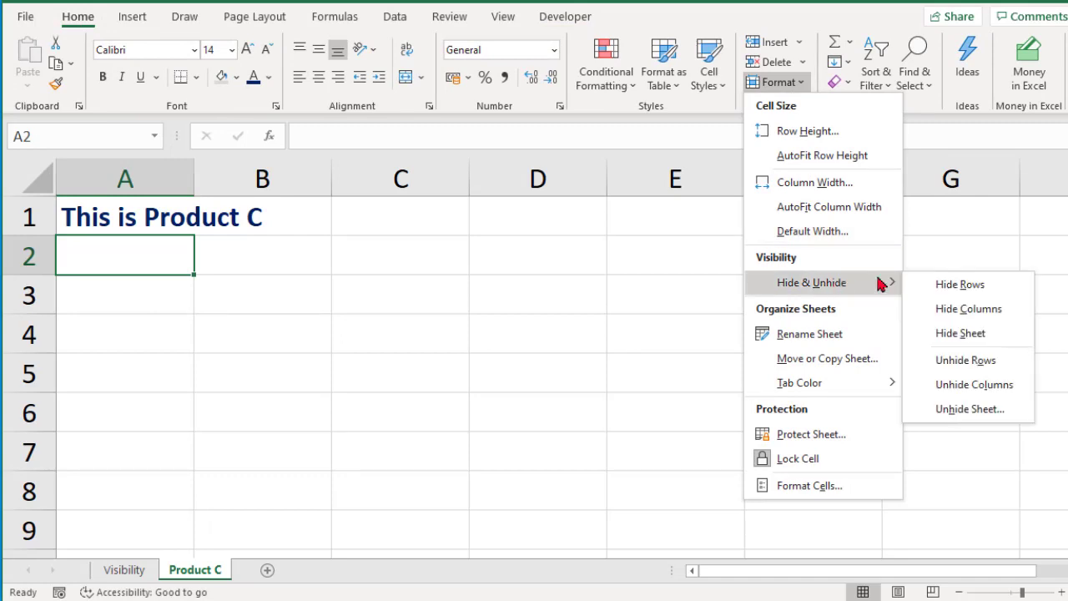
{"action": "left_click", "coordinate": [995, 415]}
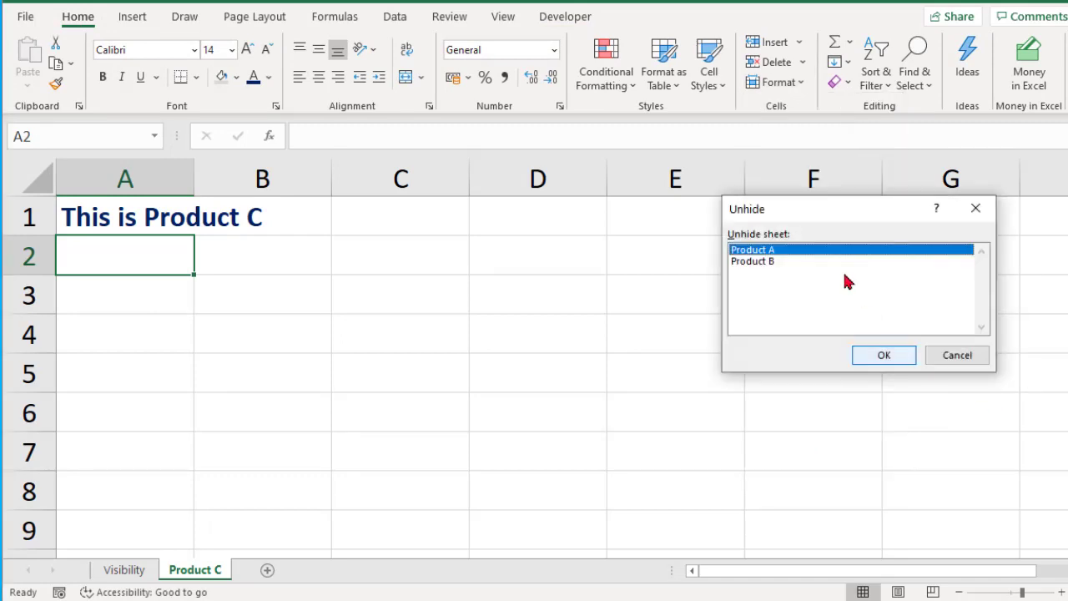
{"action": "left_click_drag", "start_coordinate": [803, 216], "coordinate": [439, 244]}
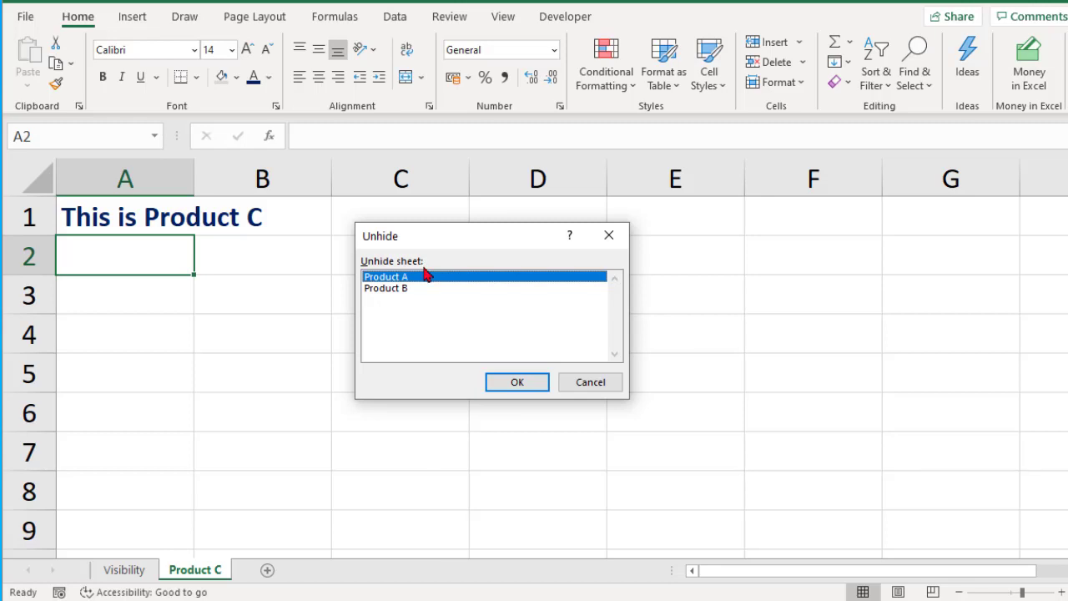
{"action": "left_click", "coordinate": [516, 382]}
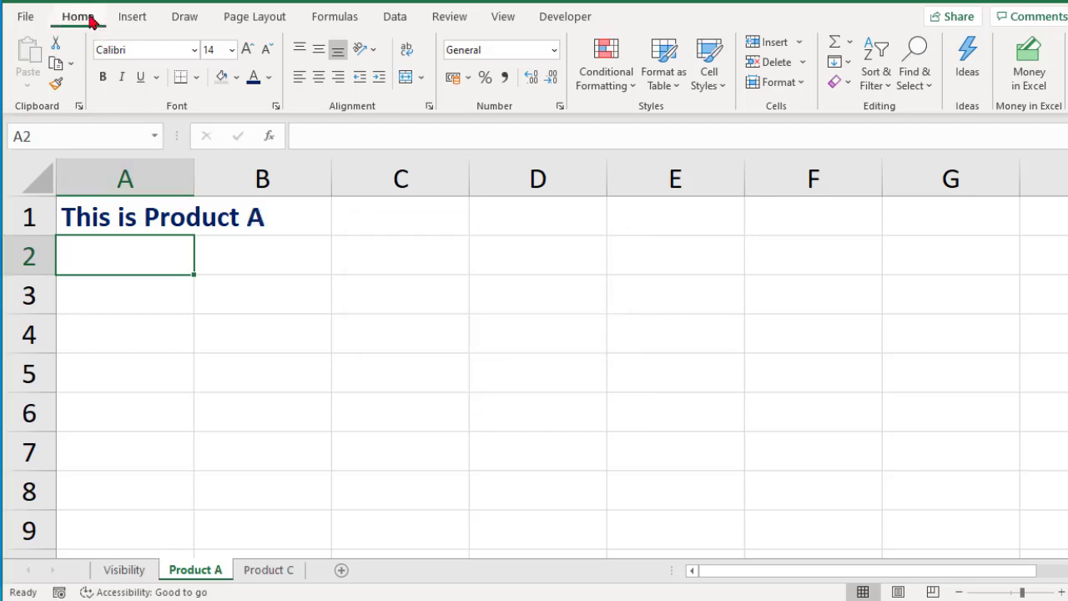
Unhide Product B the same way, then go to the Visibility sheet
{"action": "left_click", "coordinate": [774, 87]}
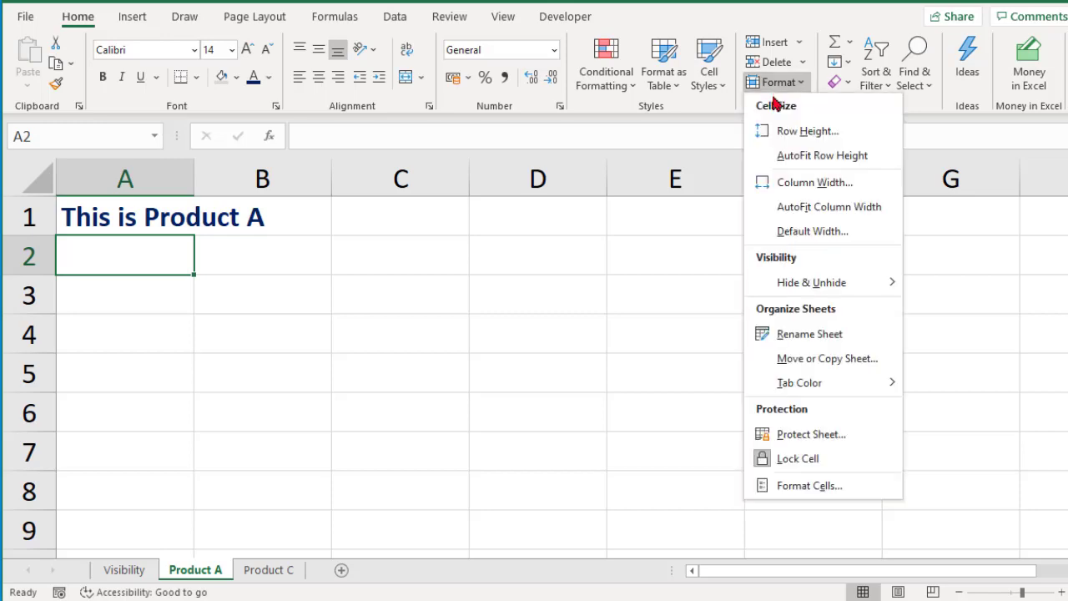
{"action": "mouse_move", "coordinate": [830, 288]}
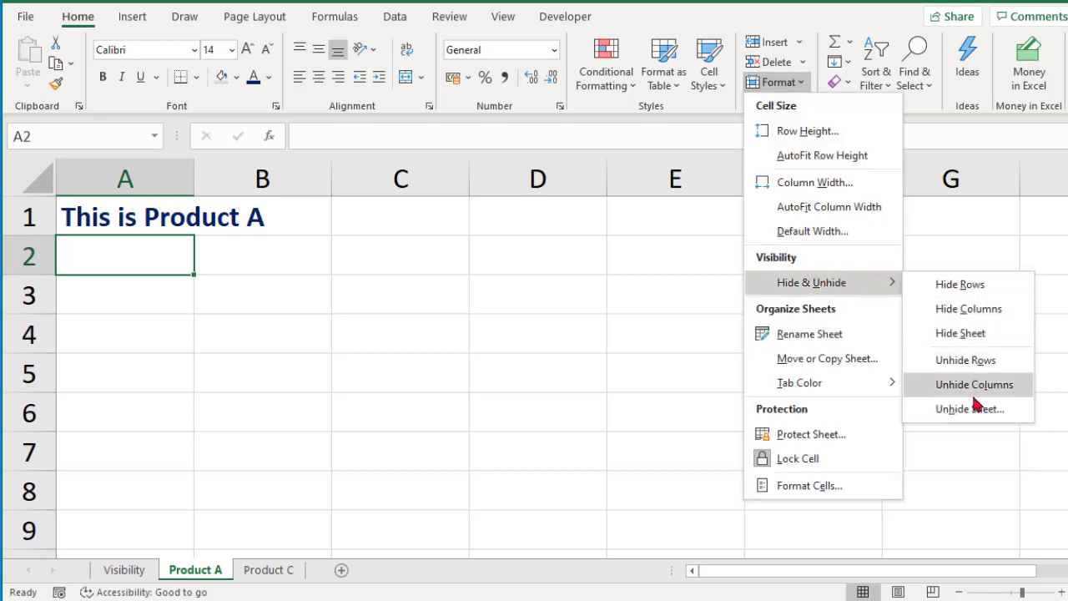
{"action": "left_click", "coordinate": [914, 409]}
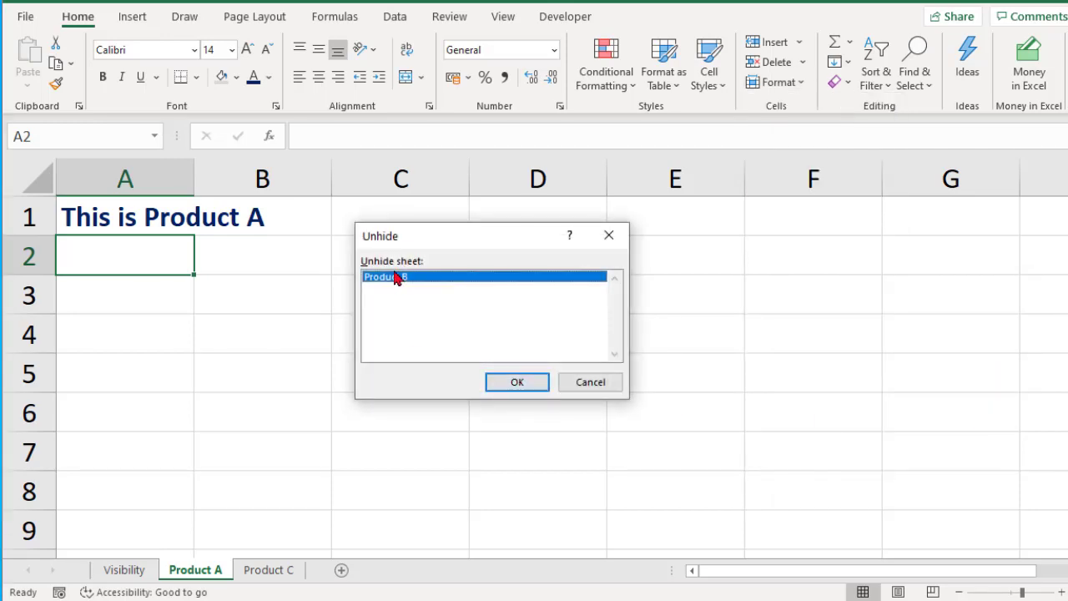
{"action": "left_click", "coordinate": [524, 385]}
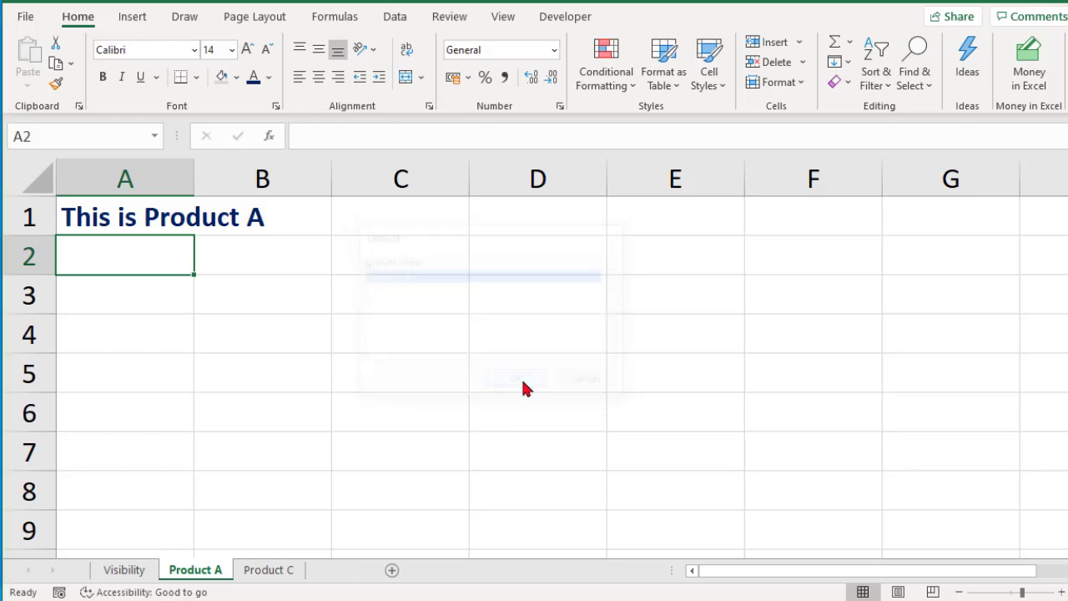
{"action": "left_click", "coordinate": [150, 570]}
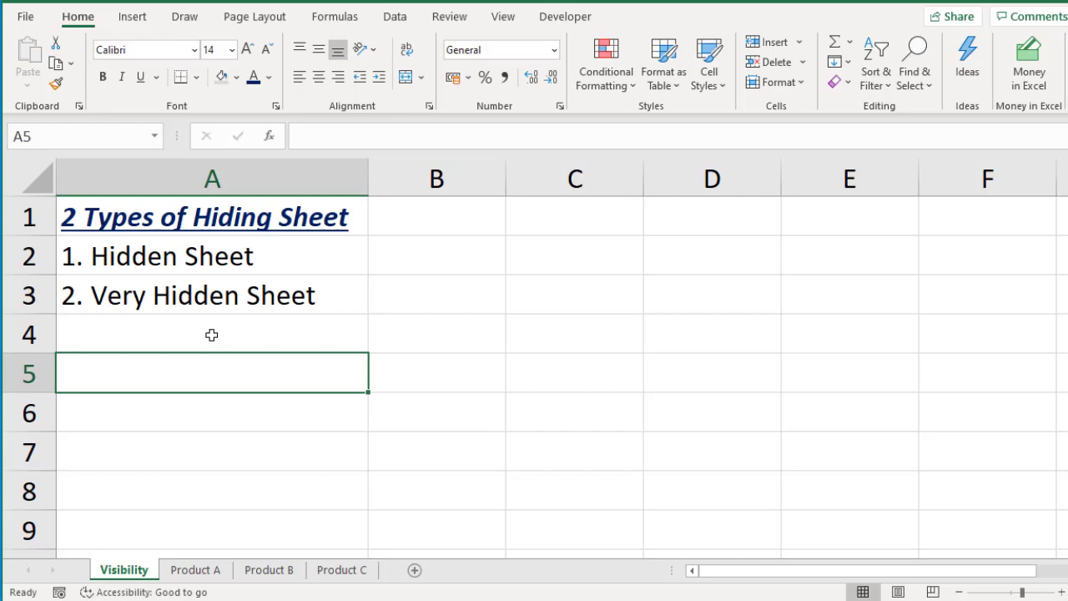
Go to the Product C sheet and show the Developer ribbon tab
{"action": "left_click", "coordinate": [332, 567]}
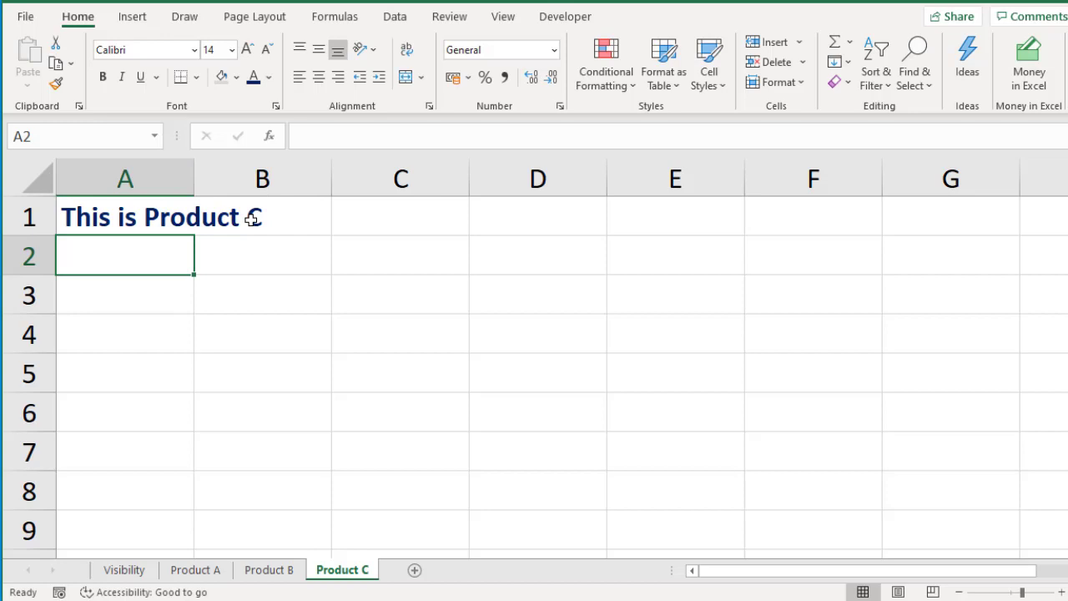
{"action": "left_click", "coordinate": [573, 19]}
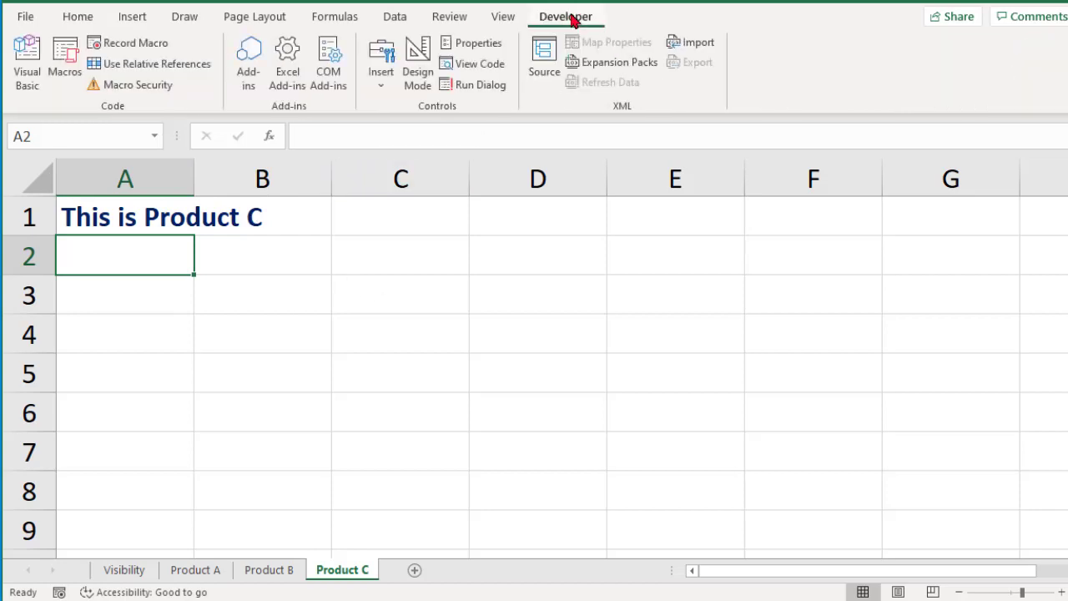
Set Product C's Visible property to 0 - xlSheetHidden in Properties
{"action": "left_click", "coordinate": [484, 49]}
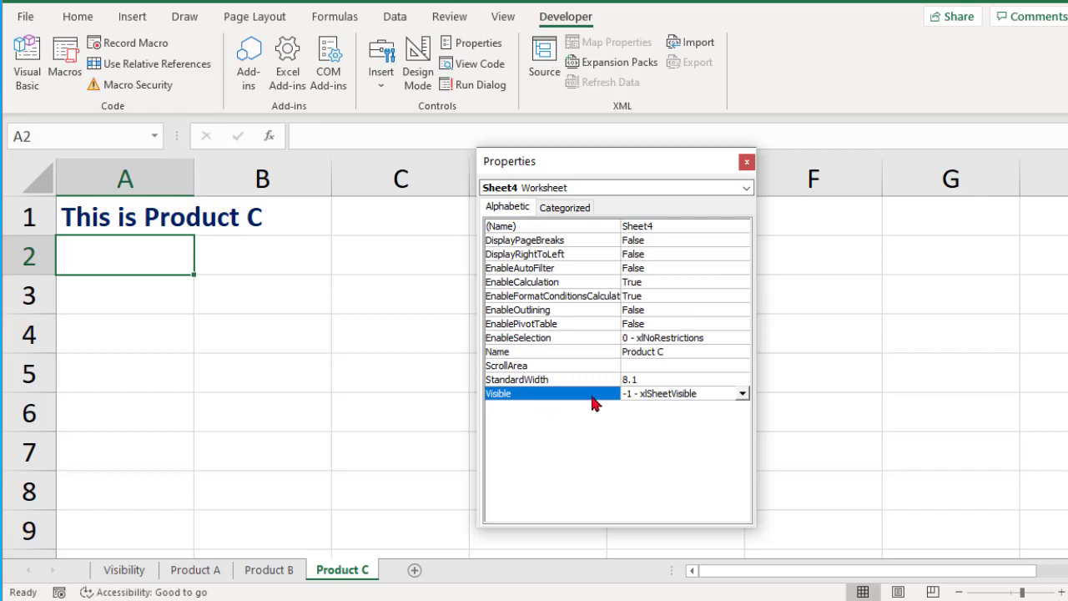
{"action": "left_click", "coordinate": [744, 393]}
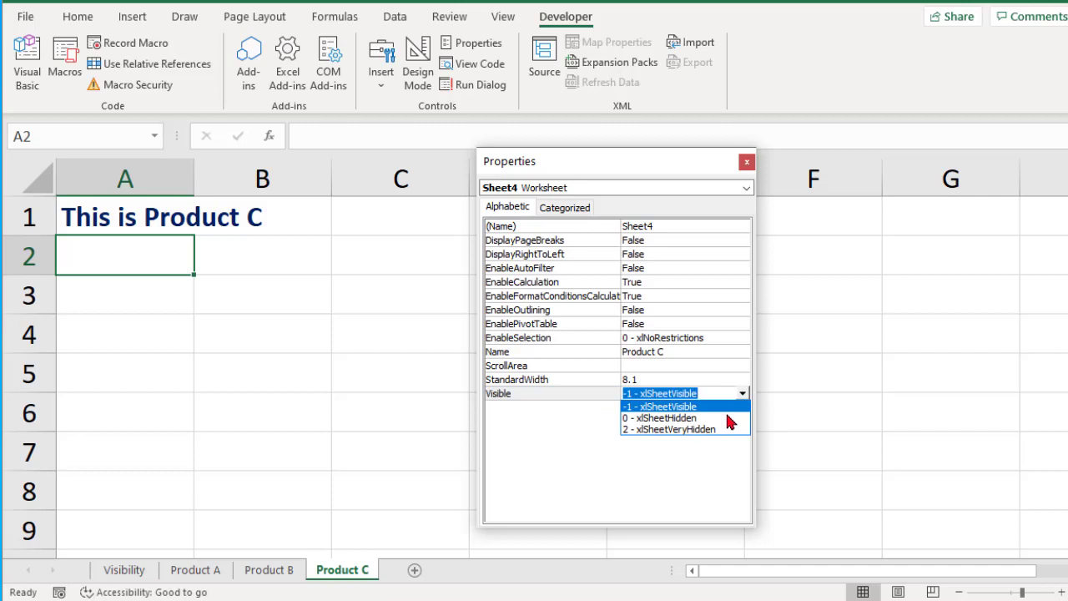
{"action": "left_click", "coordinate": [728, 420]}
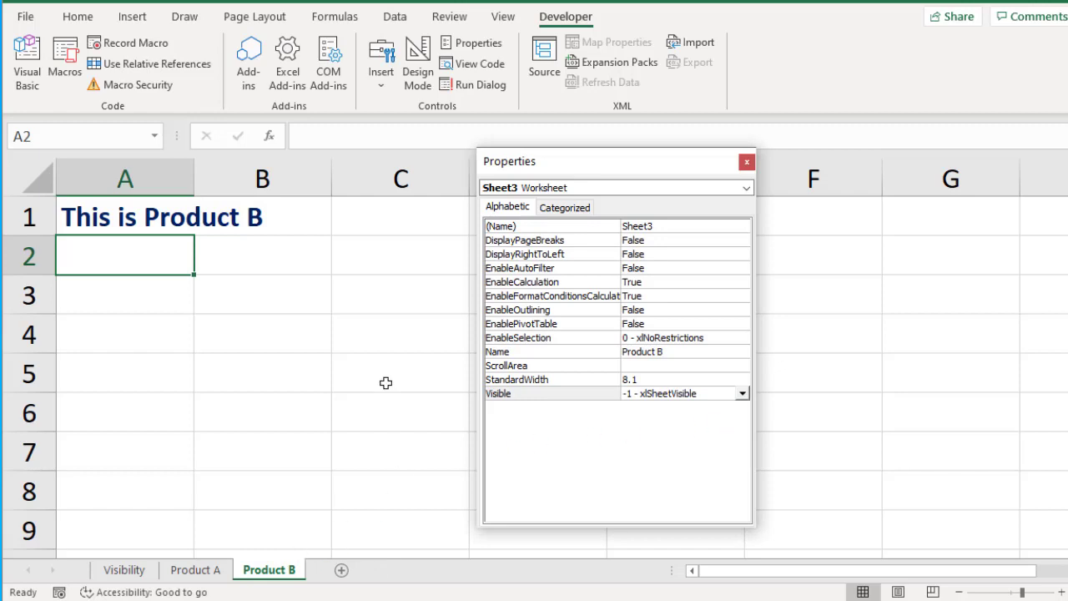
Unhide Product C through the sheet tab Unhide dialog
{"action": "right_click", "coordinate": [275, 576]}
{"action": "left_click", "coordinate": [311, 524]}
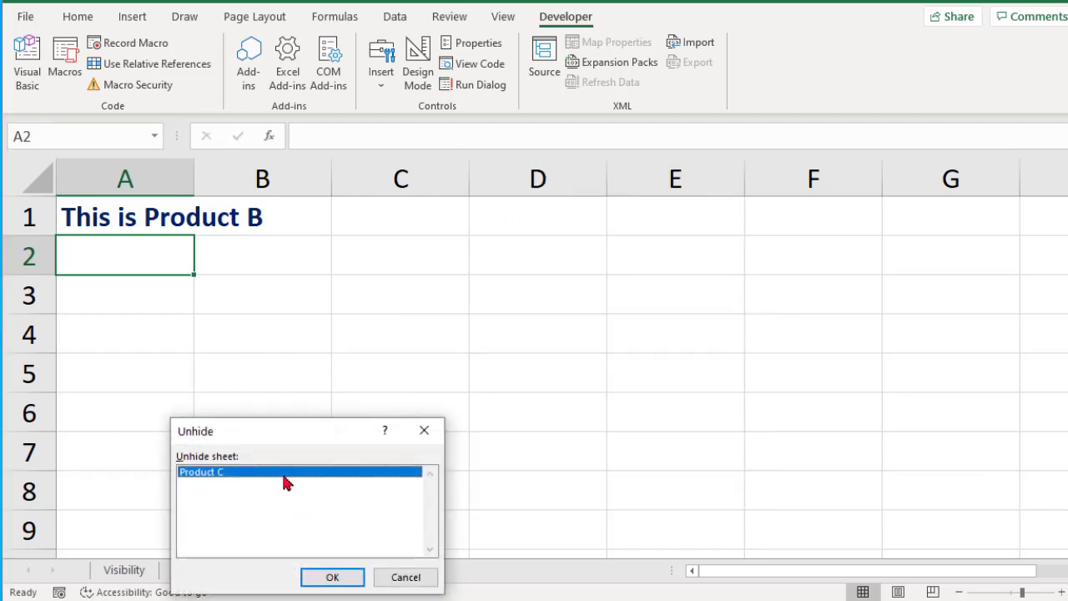
{"action": "left_click_drag", "start_coordinate": [289, 431], "coordinate": [322, 385]}
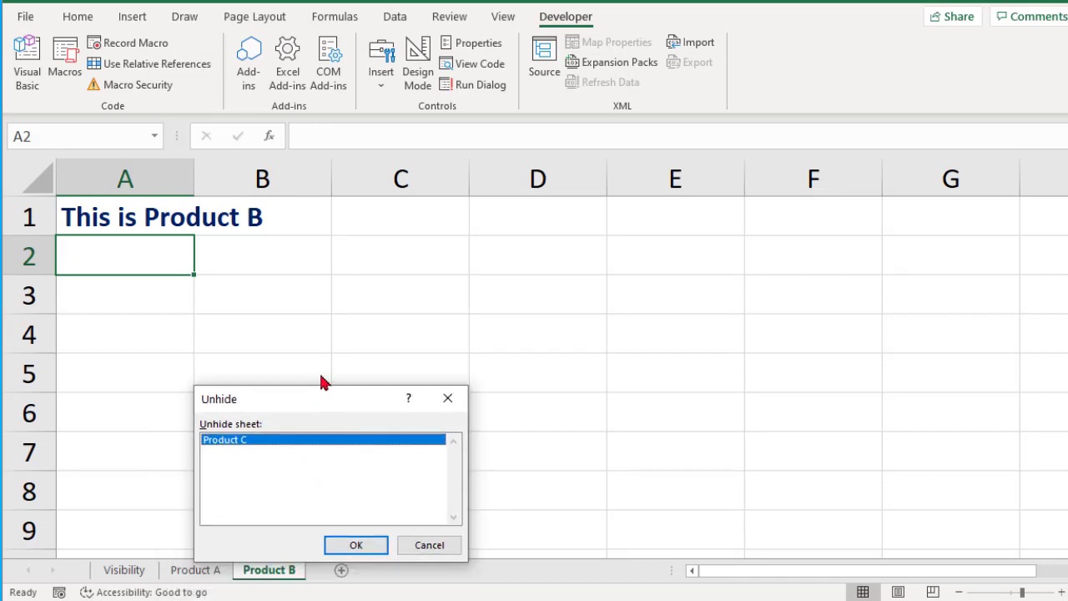
{"action": "left_click", "coordinate": [374, 488]}
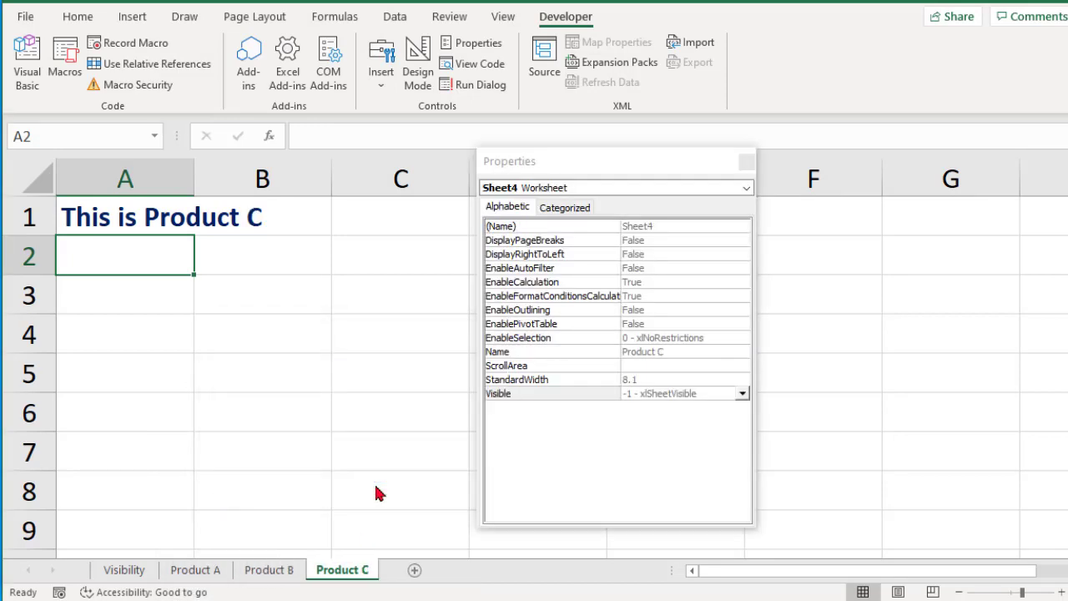
Set Product C's Visible property to 2 - xlSheetVeryHidden and close Properties
{"action": "left_click", "coordinate": [688, 394]}
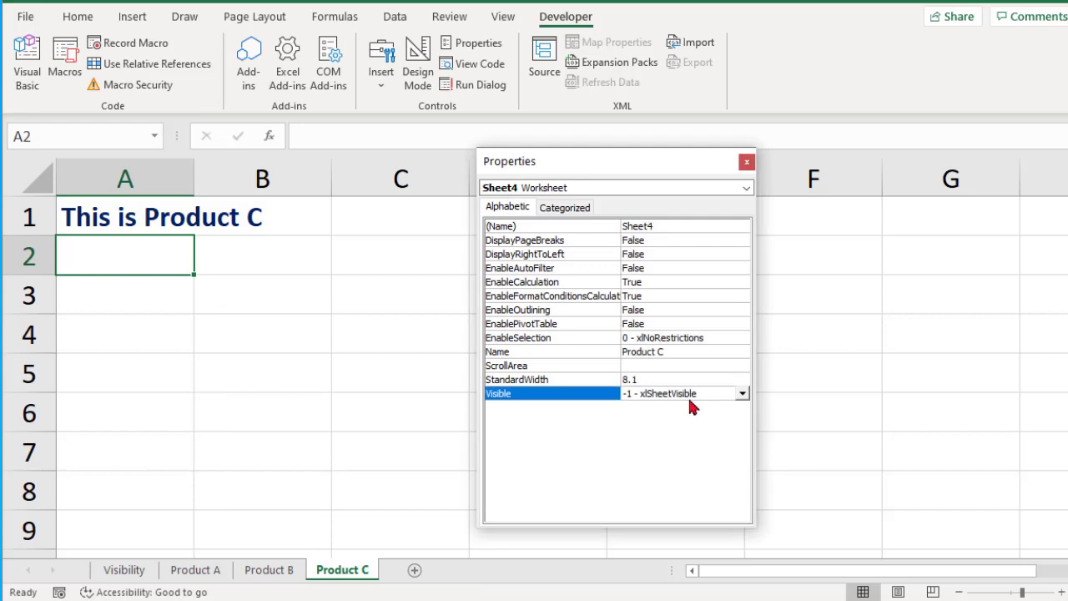
{"action": "left_click", "coordinate": [741, 394]}
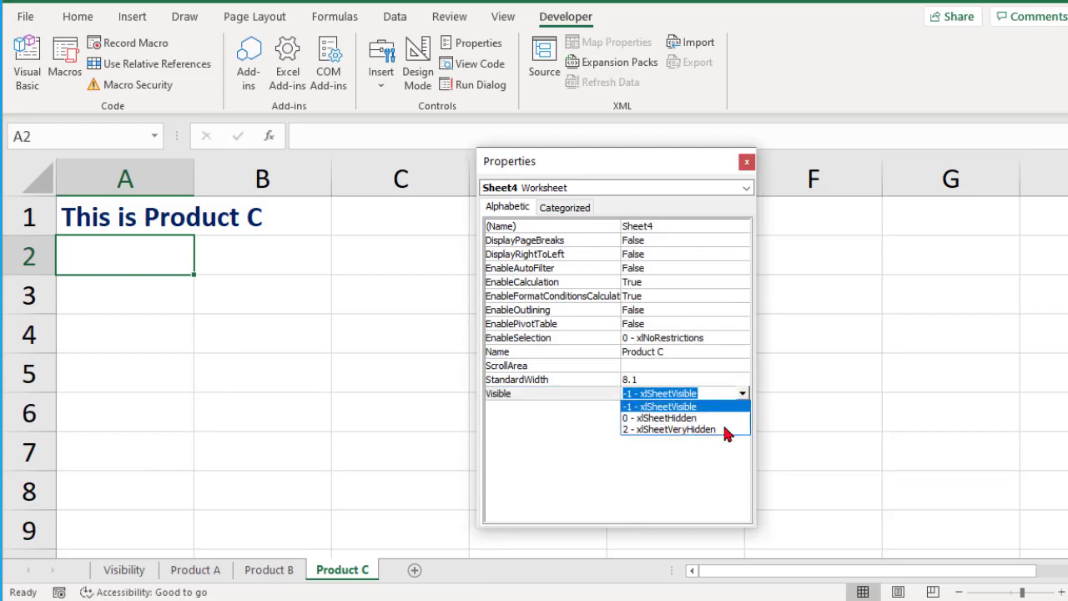
{"action": "left_click", "coordinate": [724, 429]}
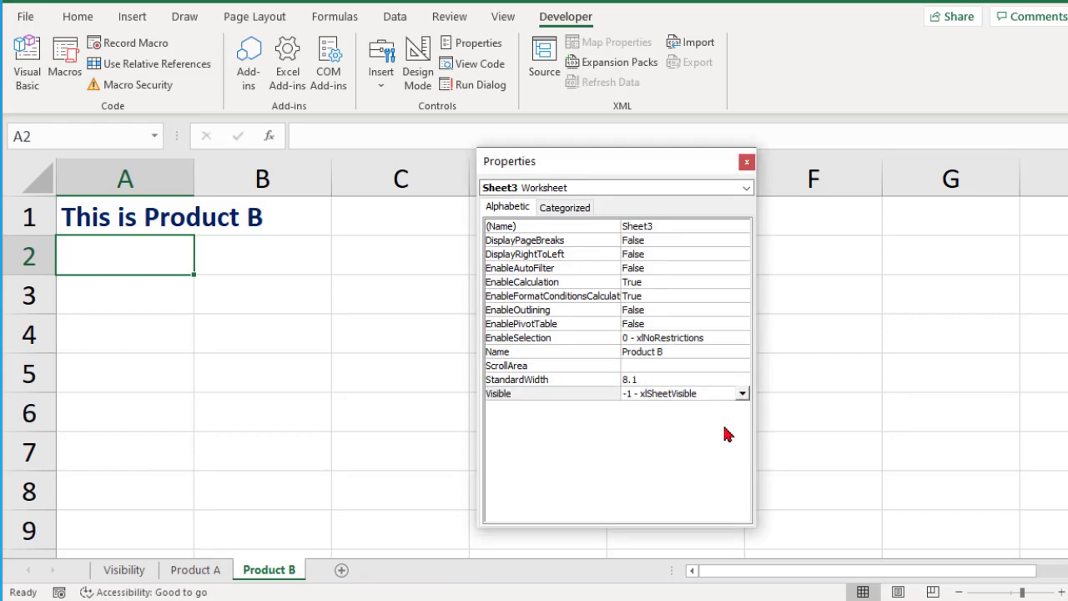
{"action": "left_click", "coordinate": [746, 162]}
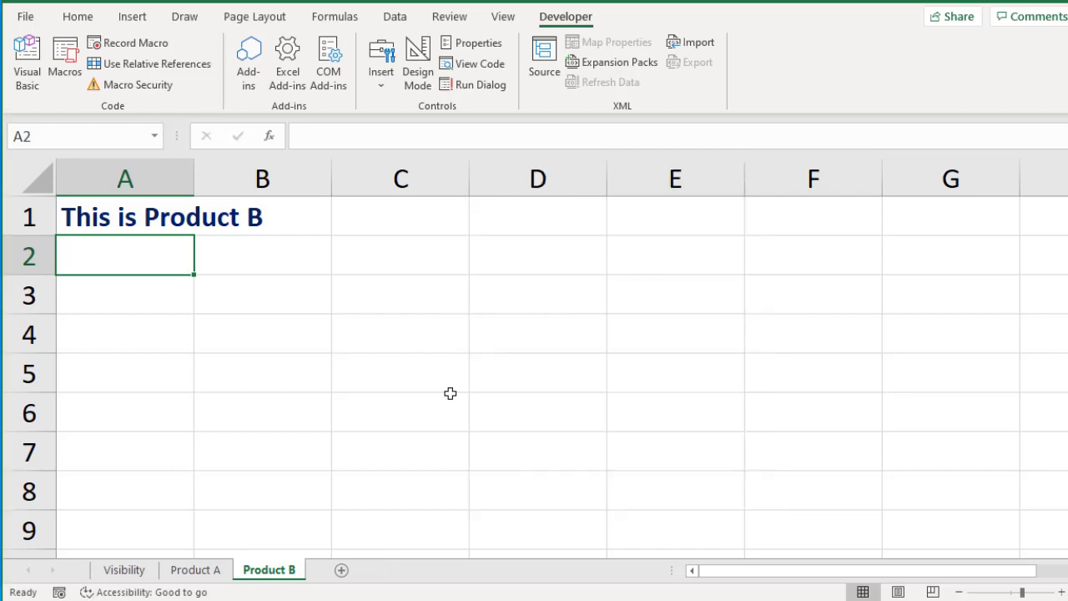
{"action": "right_click", "coordinate": [284, 576]}
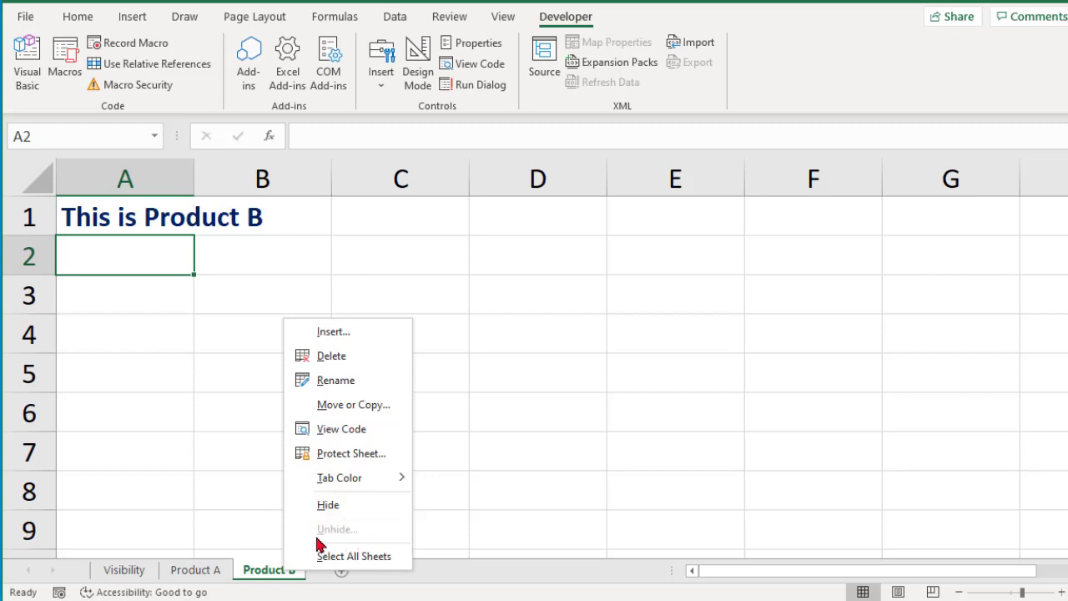
{"action": "left_click", "coordinate": [256, 570]}
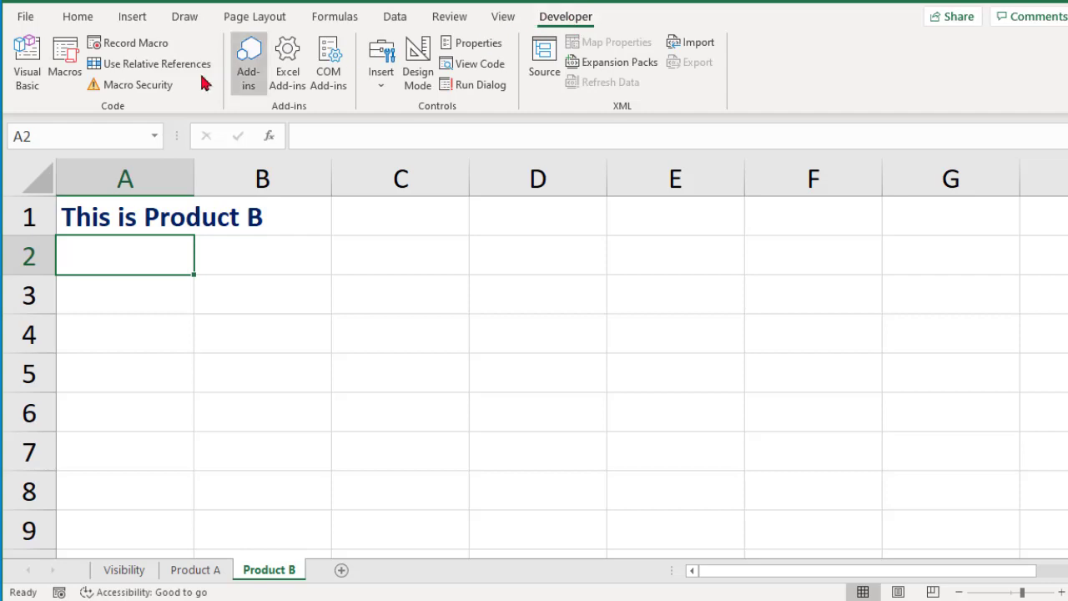
In the VBA editor, set Sheet4 (Product C) Visible to -1 - xlSheetVisible
{"action": "left_click", "coordinate": [34, 77]}
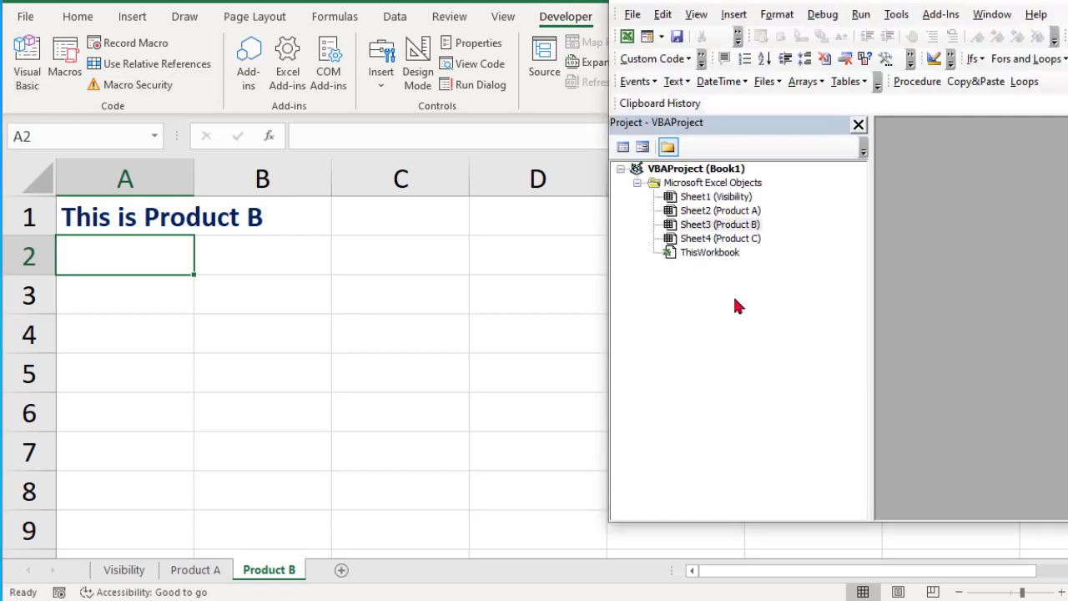
{"action": "left_click", "coordinate": [730, 241]}
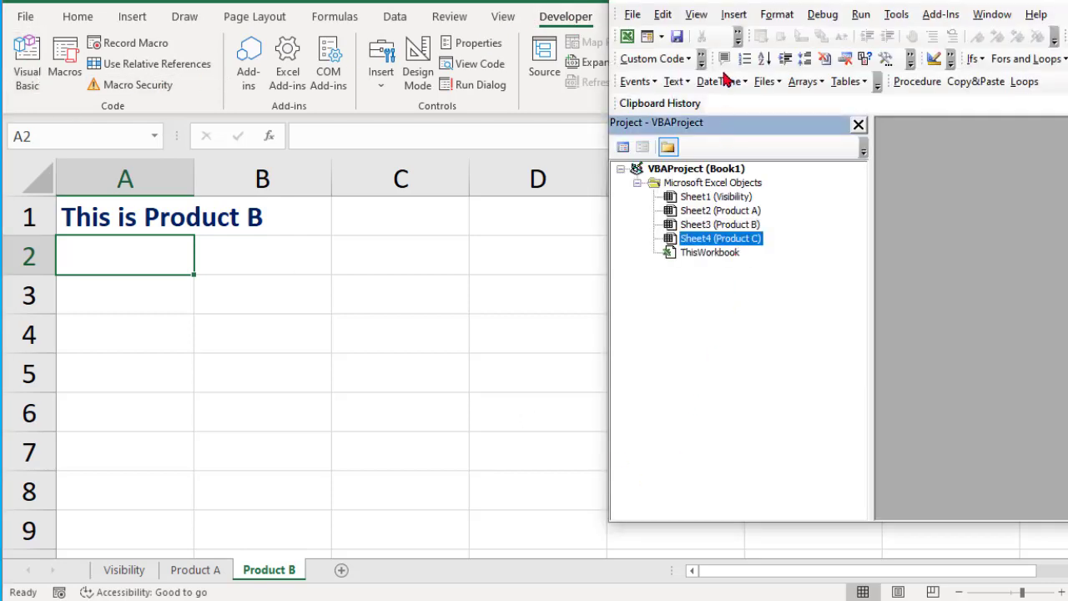
{"action": "left_click", "coordinate": [699, 15]}
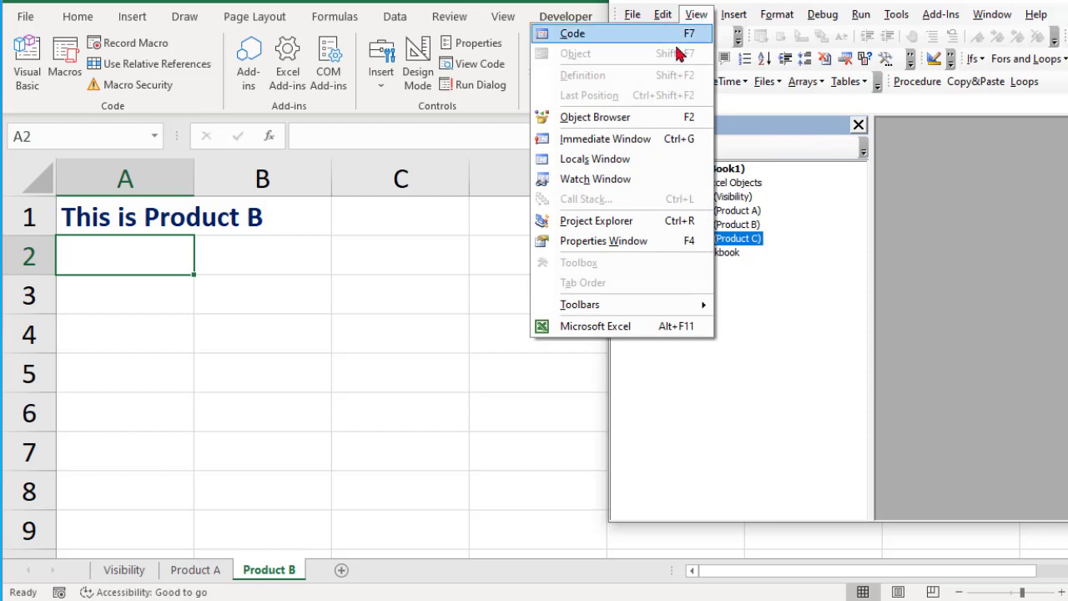
{"action": "left_click", "coordinate": [631, 241]}
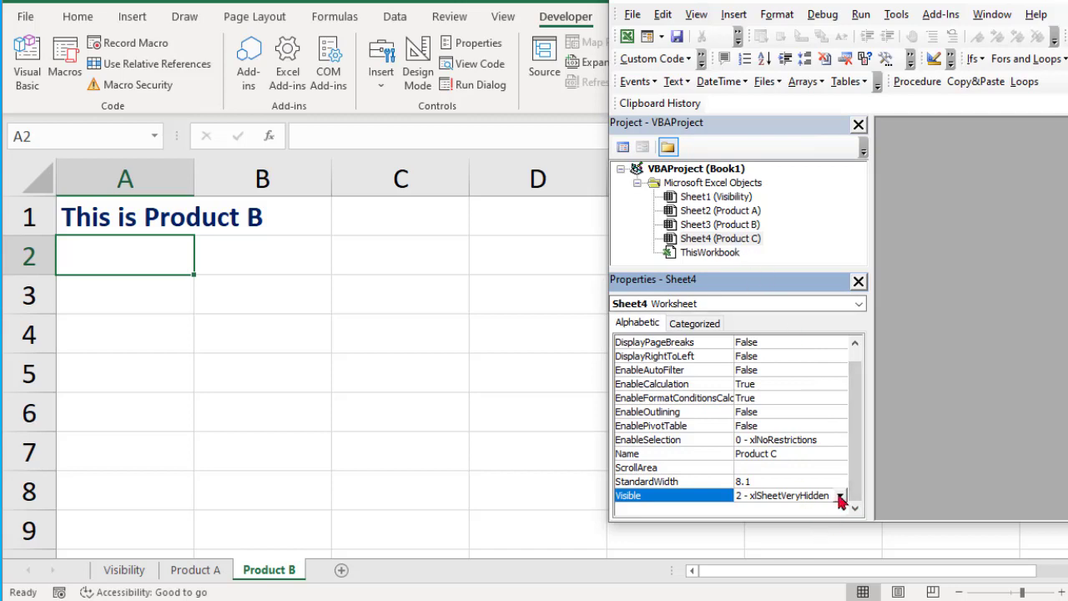
{"action": "left_click", "coordinate": [841, 496]}
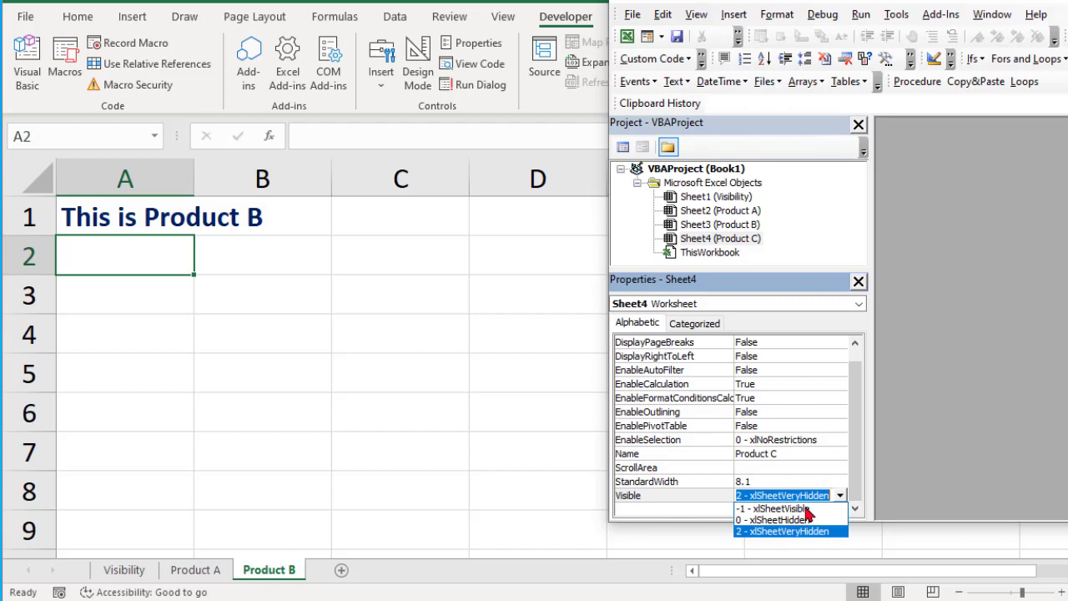
{"action": "left_click", "coordinate": [806, 509]}
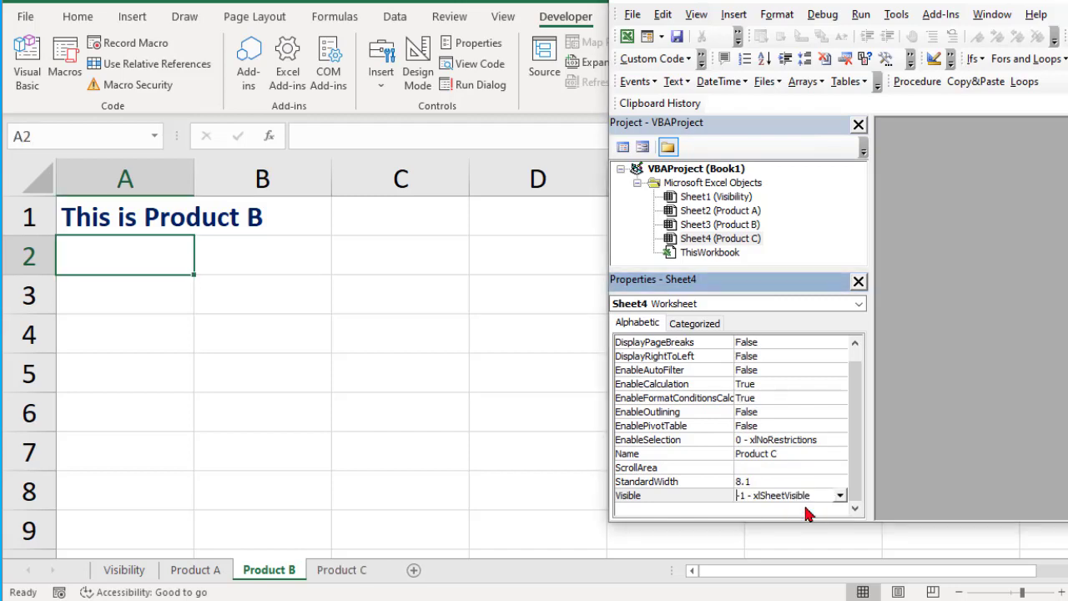
{"action": "left_click", "coordinate": [342, 572]}
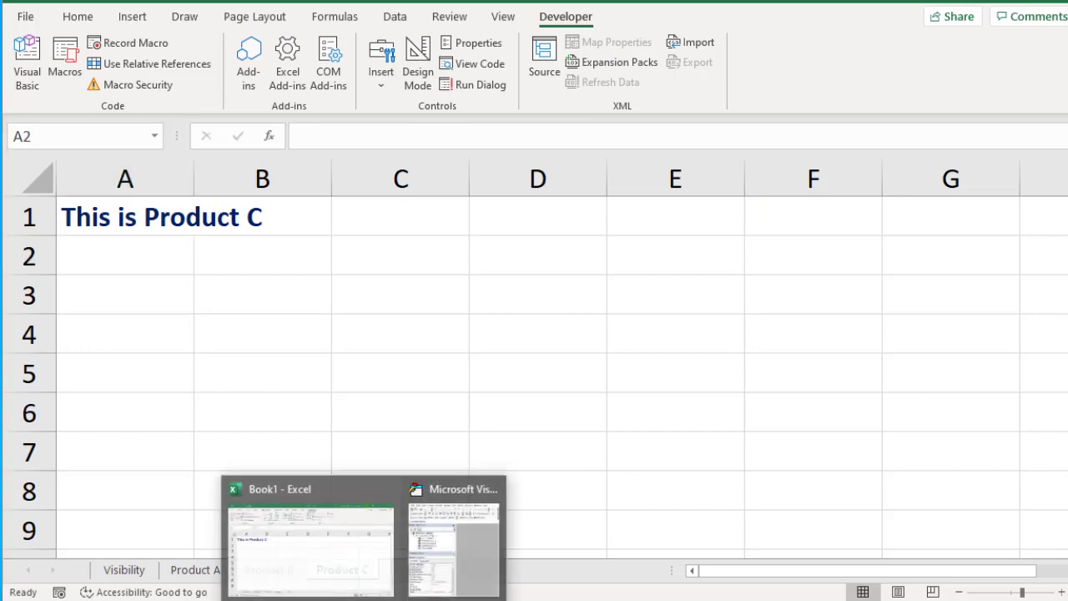
Return to Excel with Alt+F11 and select the Hidden Sheet and Very Hidden Sheet lines
{"action": "left_click", "coordinate": [437, 569]}
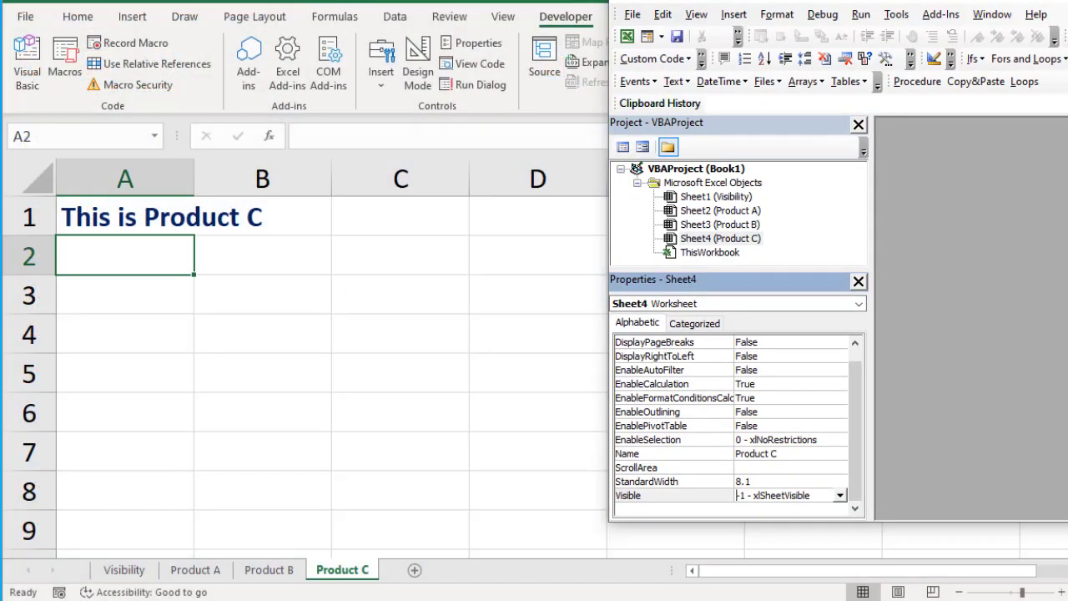
{"action": "key", "text": "alt+F11"}
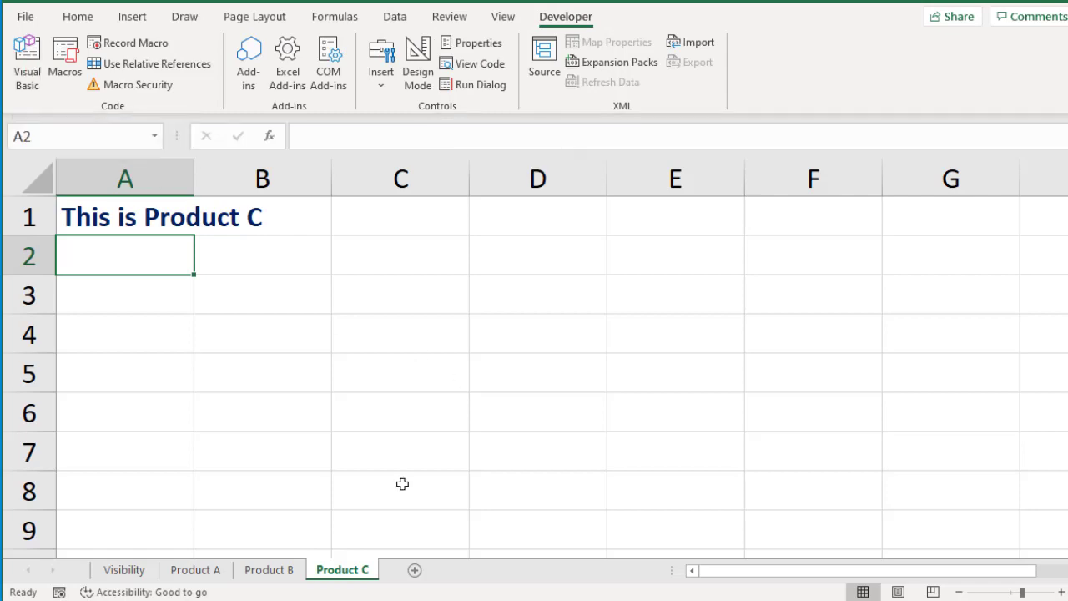
{"action": "left_click", "coordinate": [142, 573]}
{"action": "left_click", "coordinate": [289, 240]}
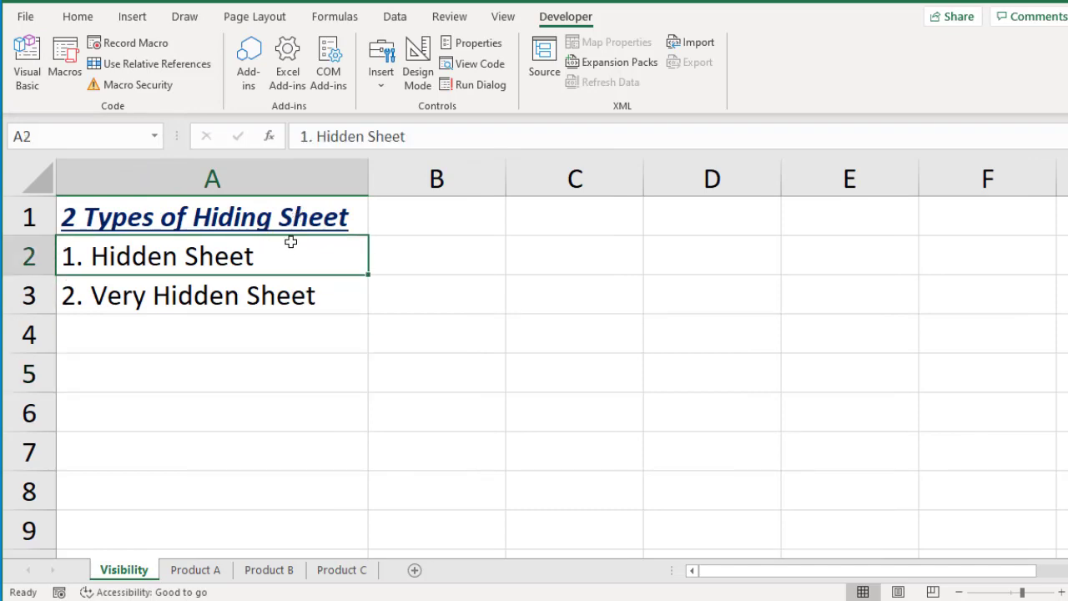
{"action": "left_click", "coordinate": [296, 292]}
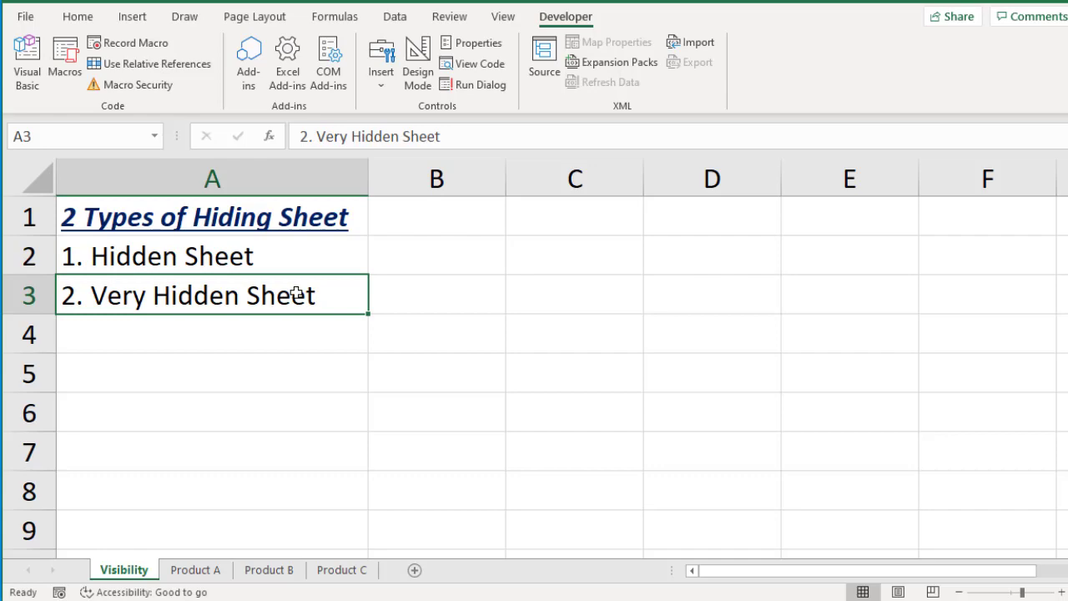